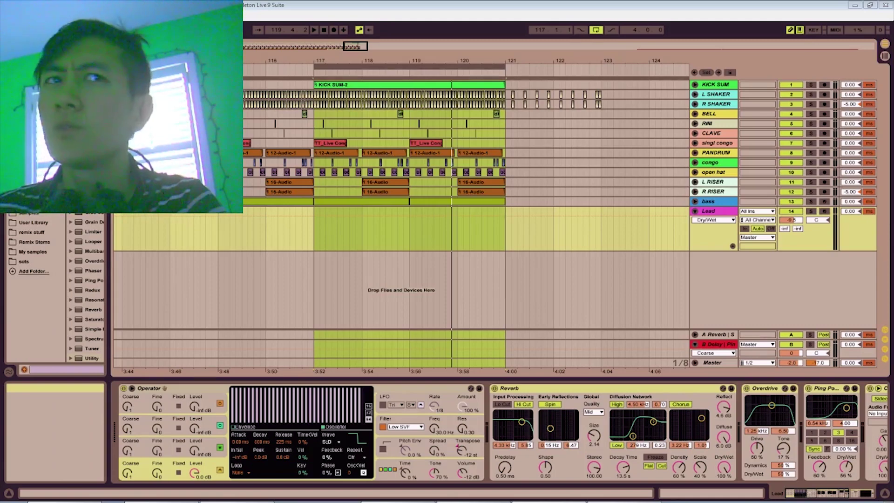
Step: Fold the Lead track and take a quick look at the L SHAKER track's unfolded waveform
left_click(695, 211)
left_click_drag(355, 45, 357, 46)
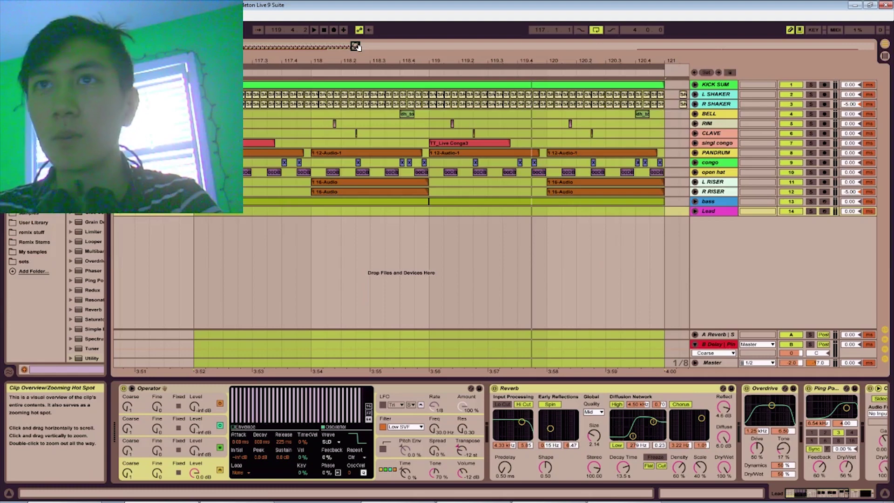
left_click_drag(357, 46, 357, 56)
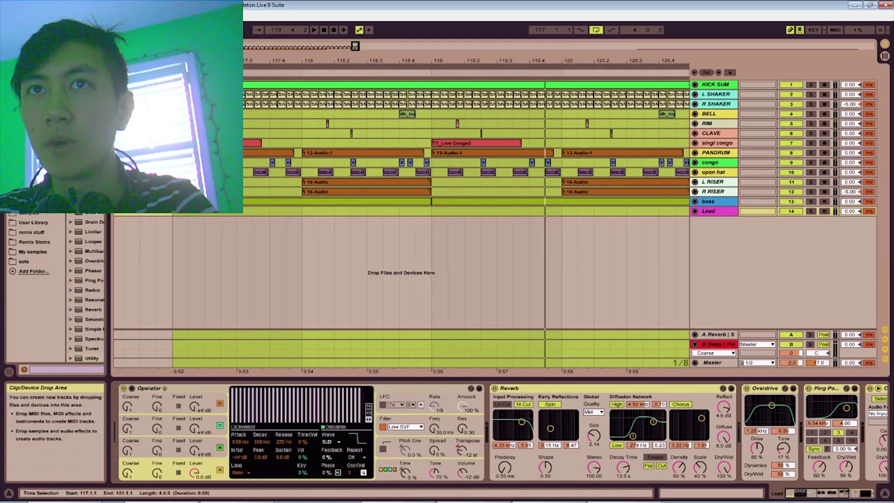
left_click(695, 94)
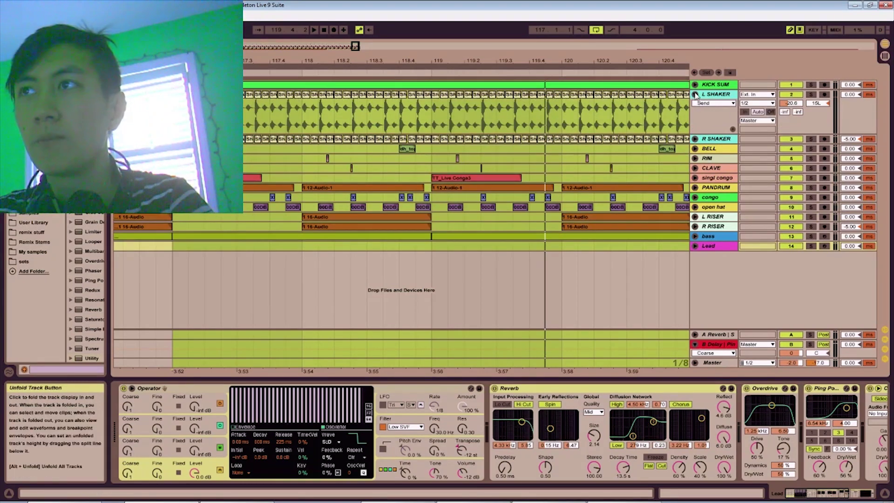
left_click(696, 94)
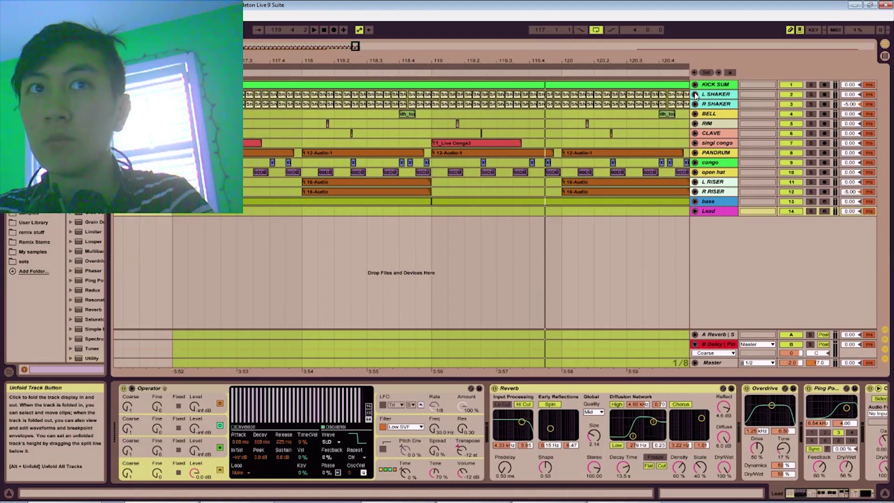
Step: Select bars 117 to 121 across the tracks from KICK SUM down to bass in the arrangement
left_click_drag(354, 45, 354, 29)
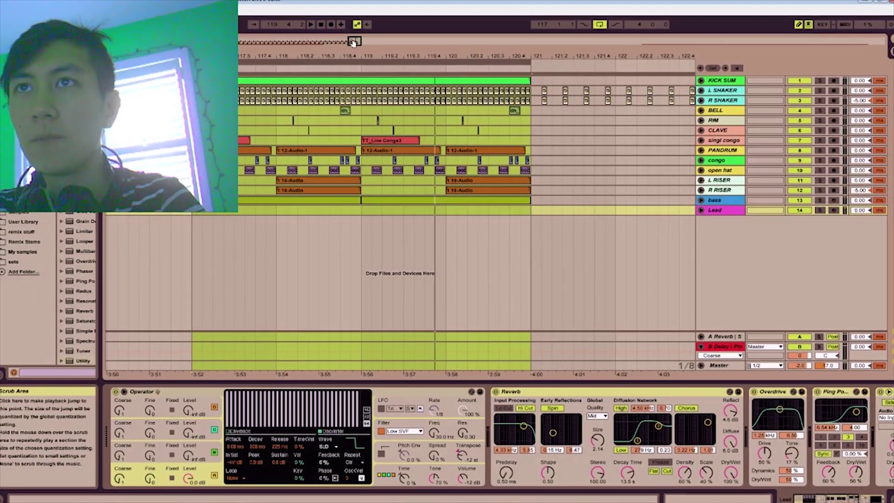
left_click_drag(353, 42, 352, 27)
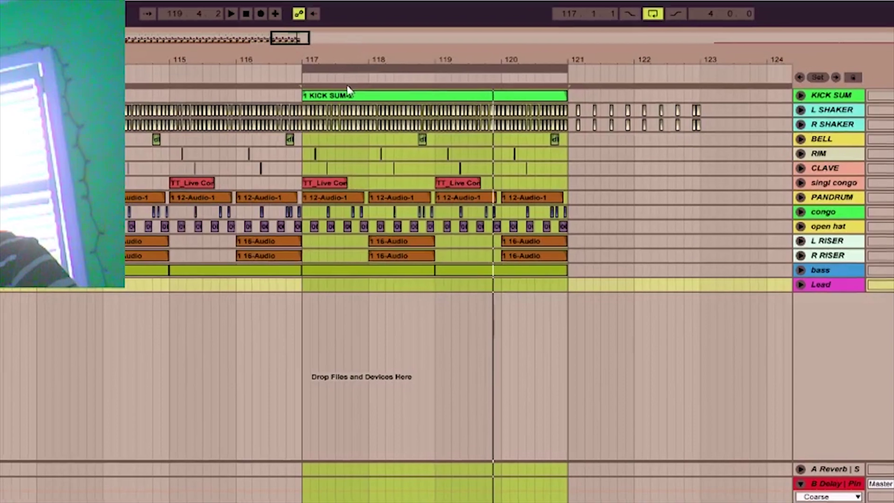
mouse_move(293, 40)
left_mouse_down()
mouse_move(292, 16)
mouse_move(292, 45)
left_mouse_up()
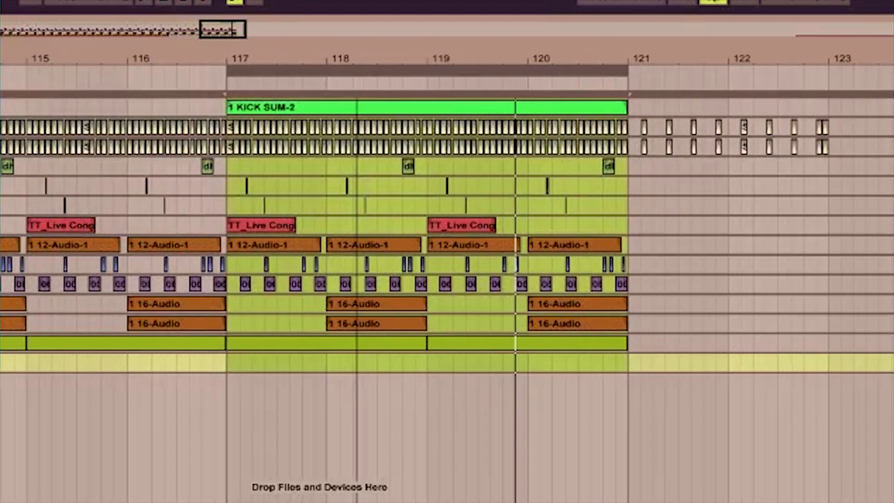
left_click_drag(347, 91, 348, 93)
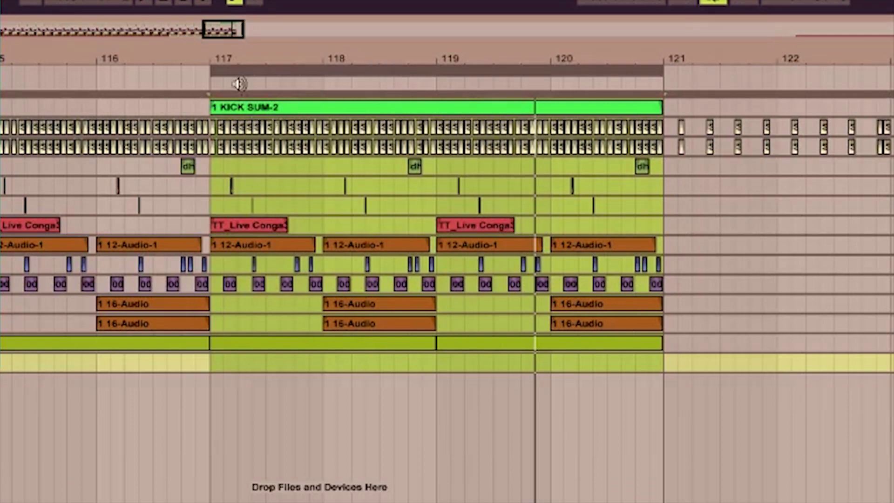
left_click(222, 113)
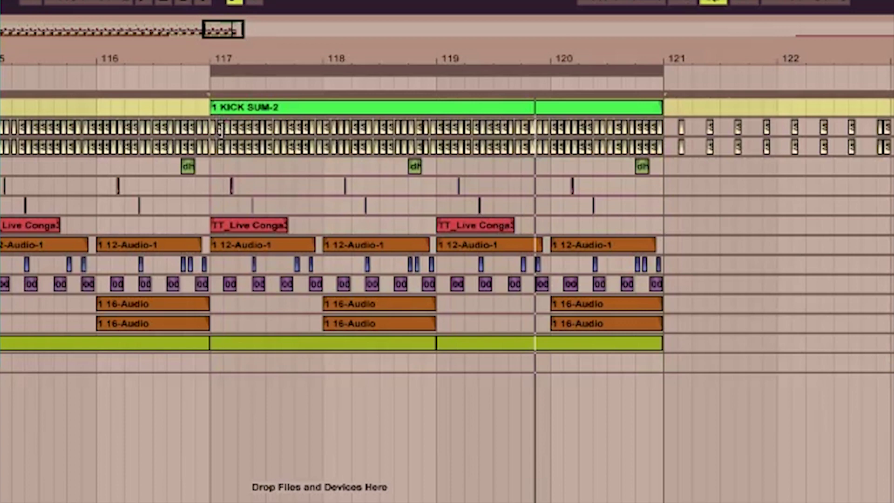
left_click_drag(224, 177, 405, 219)
left_click(642, 348)
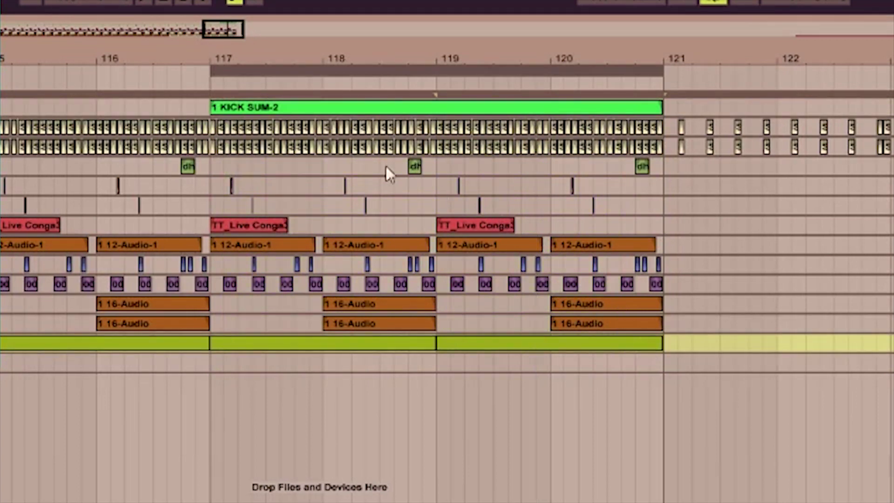
left_click(261, 108, "shift")
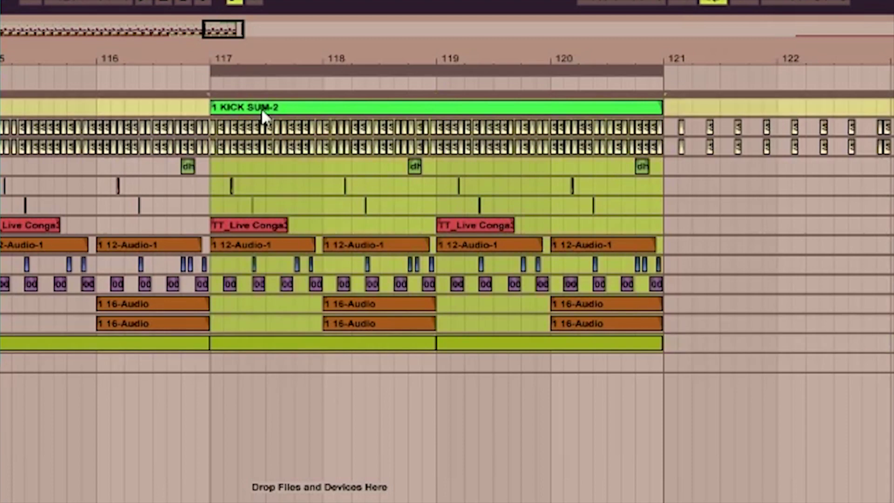
Step: Consolidate the clips between bars 117 and 121 on all tracks from KICK SUM down to Lead
left_click_drag(232, 32, 231, 90)
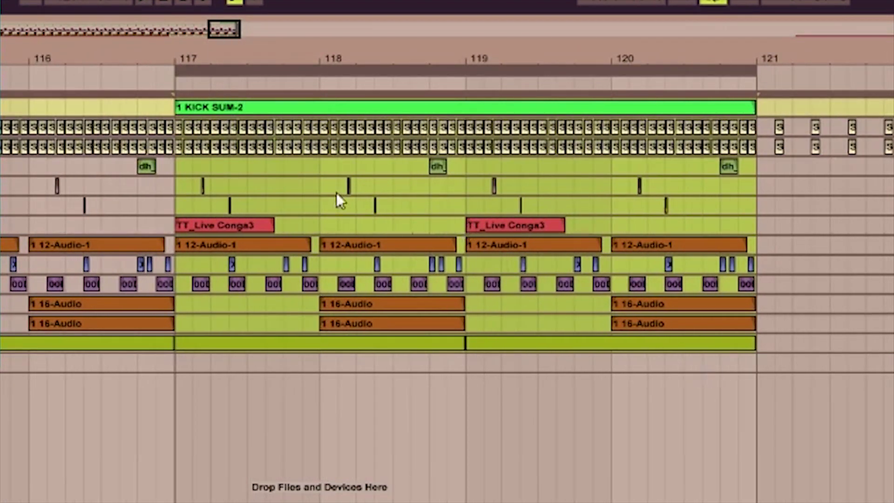
left_click(297, 168)
mouse_move(213, 73)
left_mouse_down()
mouse_move(121, 75)
mouse_move(228, 76)
mouse_move(208, 78)
mouse_move(220, 74)
left_mouse_up()
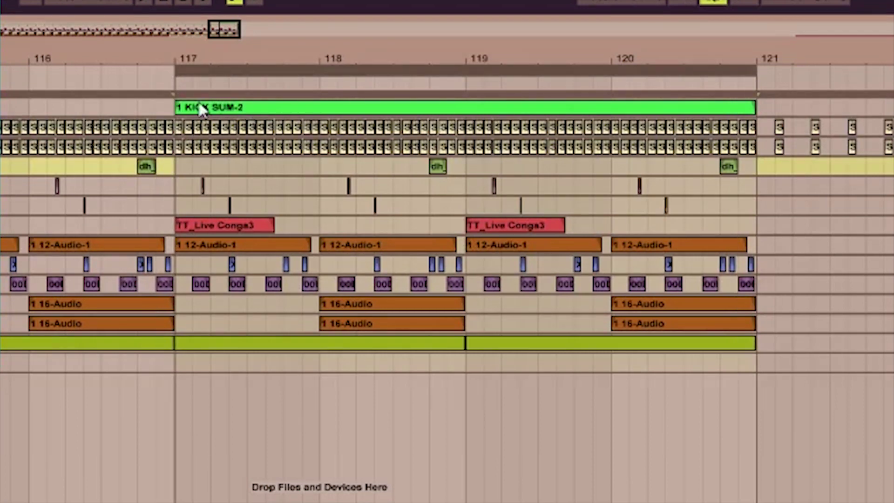
left_click(204, 106)
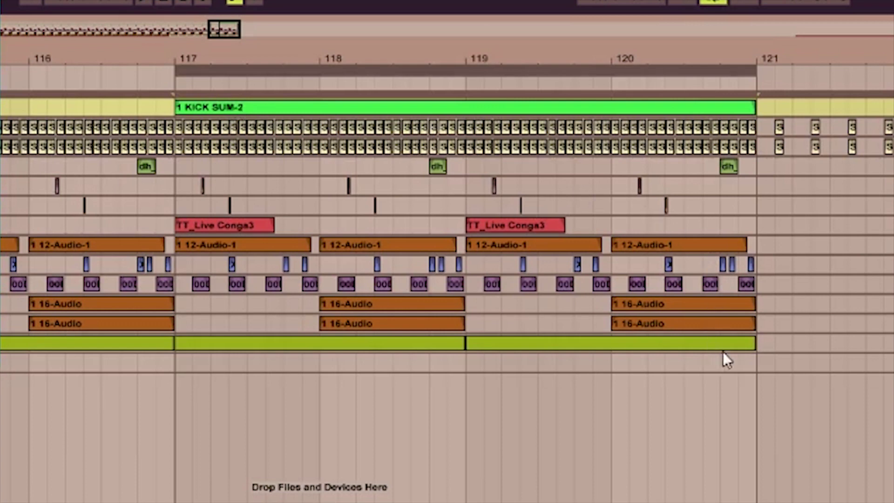
left_click(752, 358, "shift")
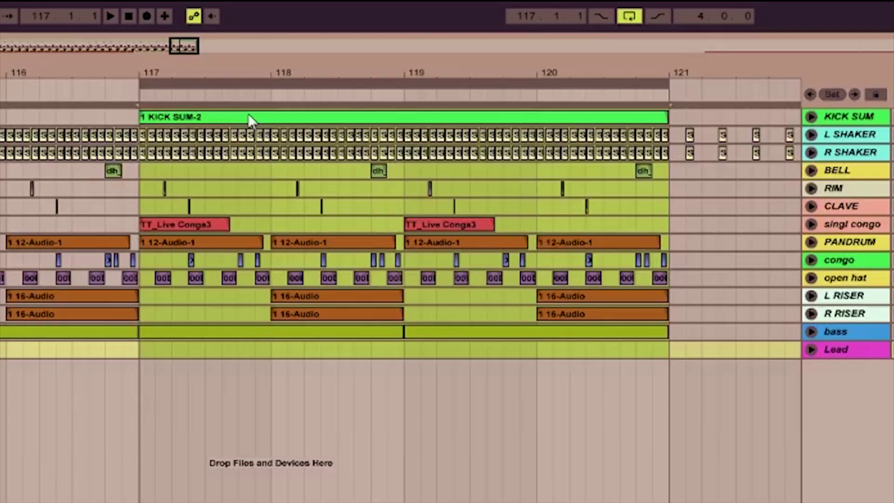
right_click(298, 109)
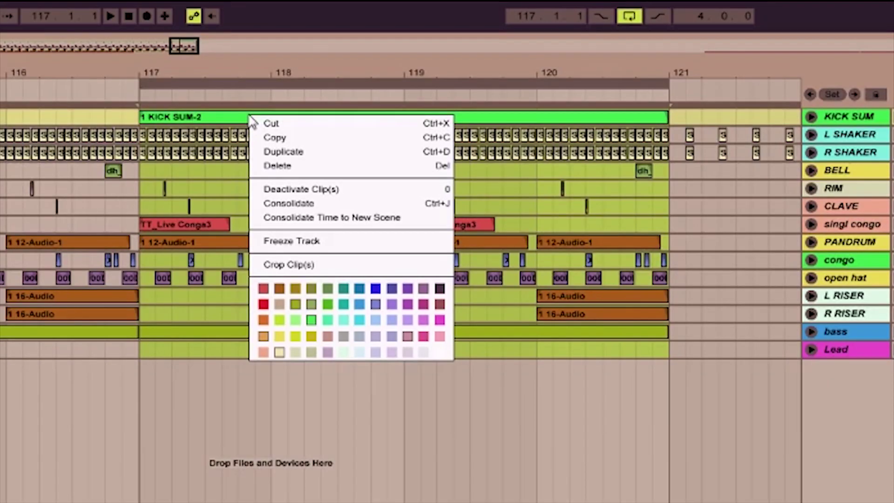
left_click(303, 204)
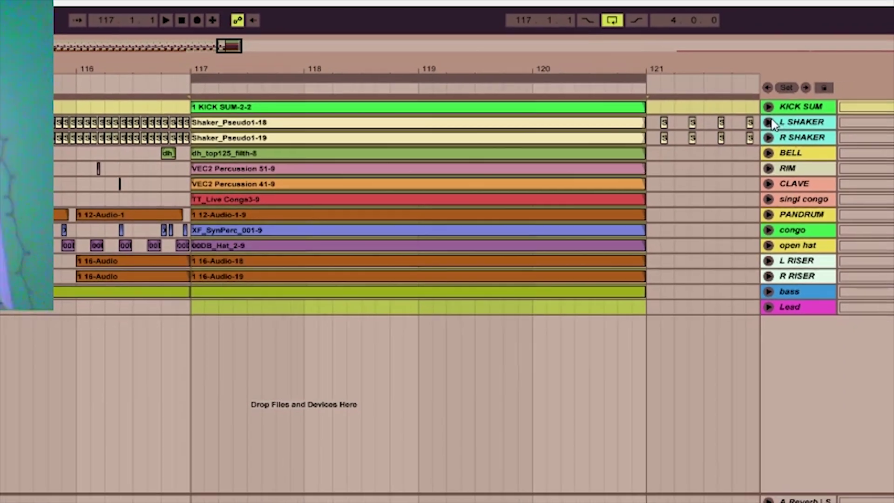
Step: Turn off Draw Mode and inspect the consolidated clip's waveform on the L SHAKER track
left_click(811, 135)
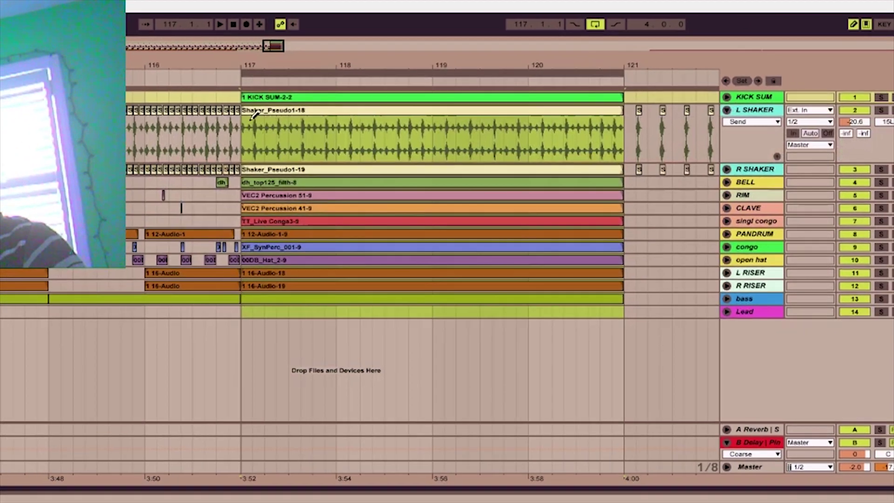
key("b")
left_click(252, 125)
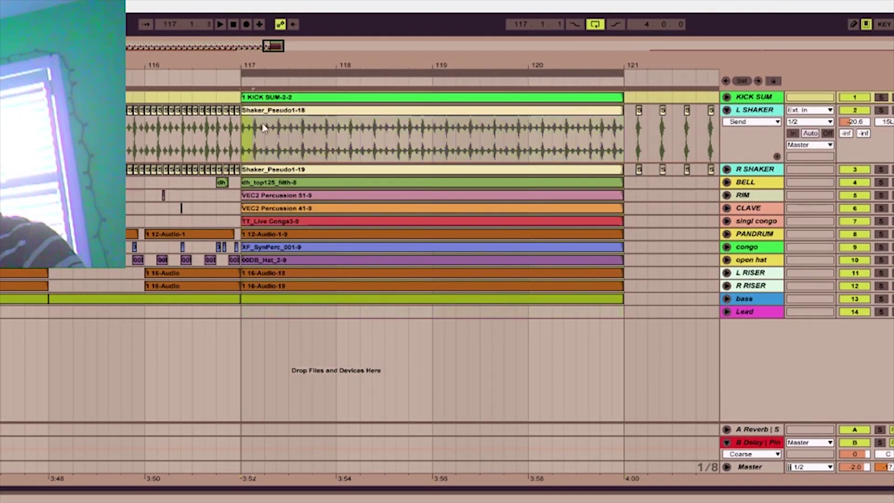
left_click(624, 133)
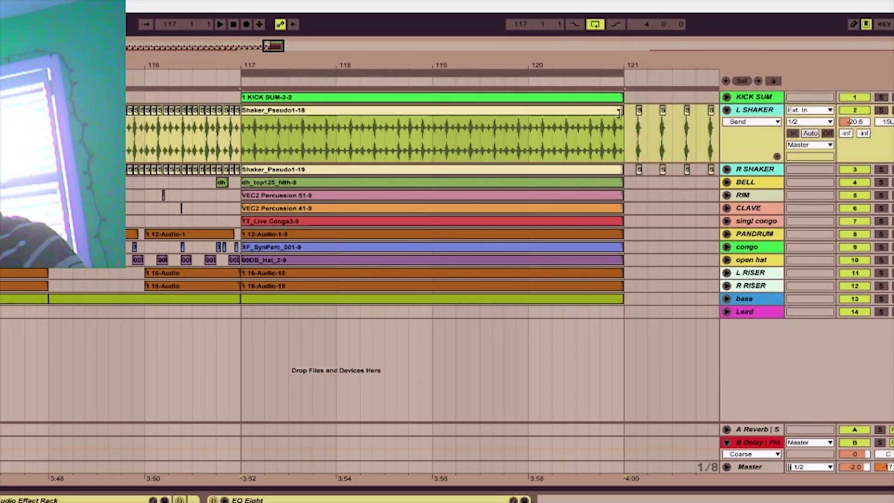
left_click(727, 110)
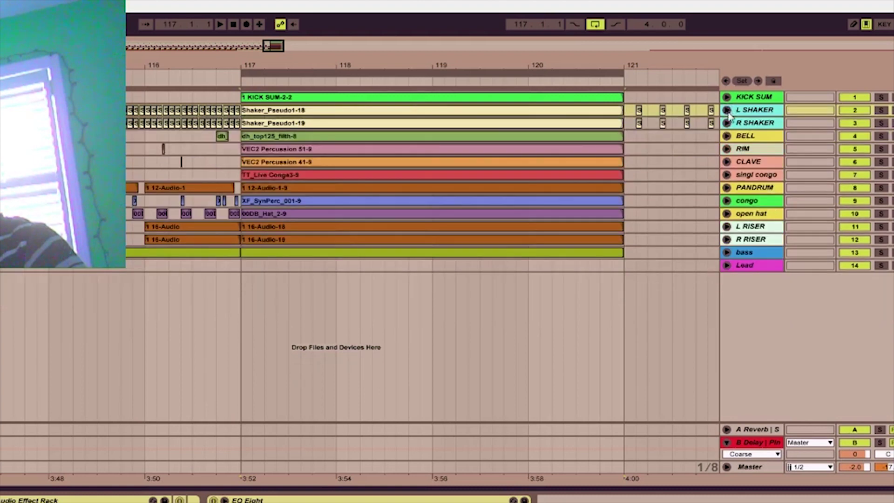
left_click(727, 123)
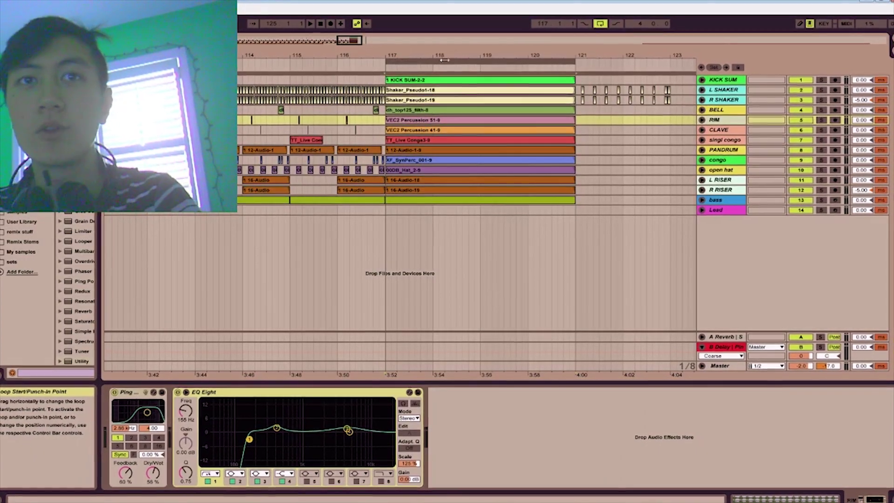
Step: Undo the consolidation and instead consolidate bars 117 to 121 of all tracks, KICK SUM to Lead, to a new scene
key("ctrl+z")
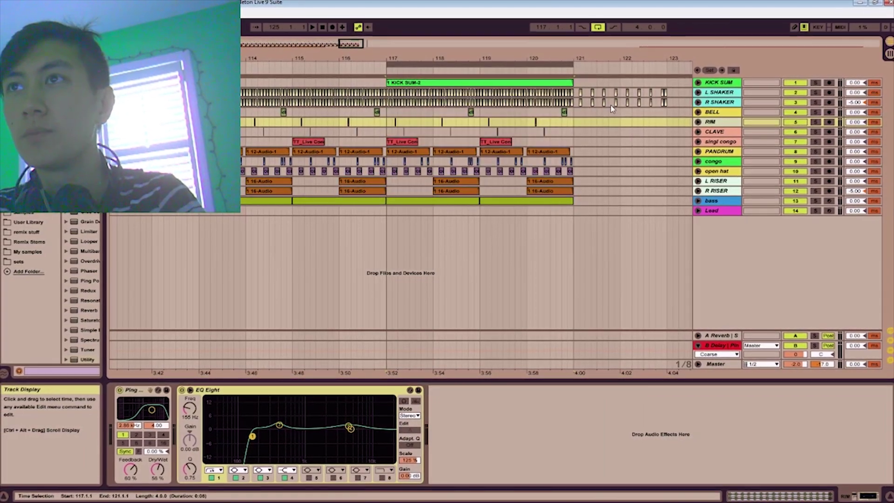
left_click(513, 84)
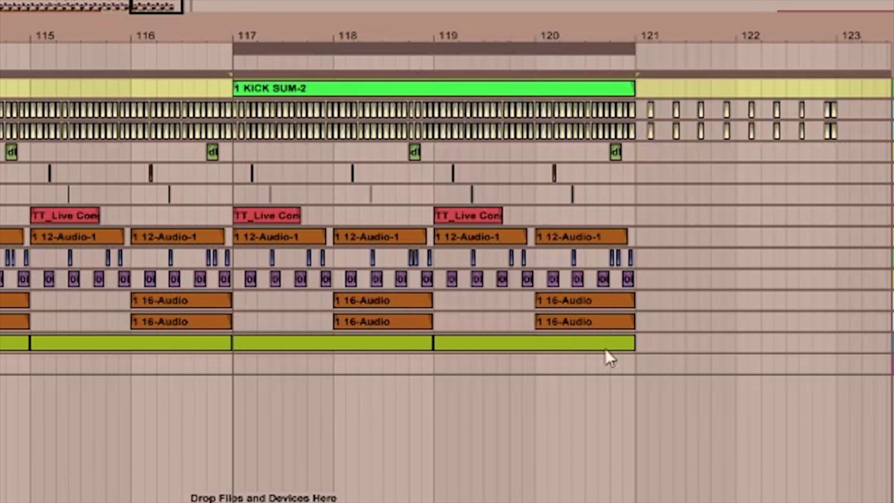
left_click(630, 366, "shift")
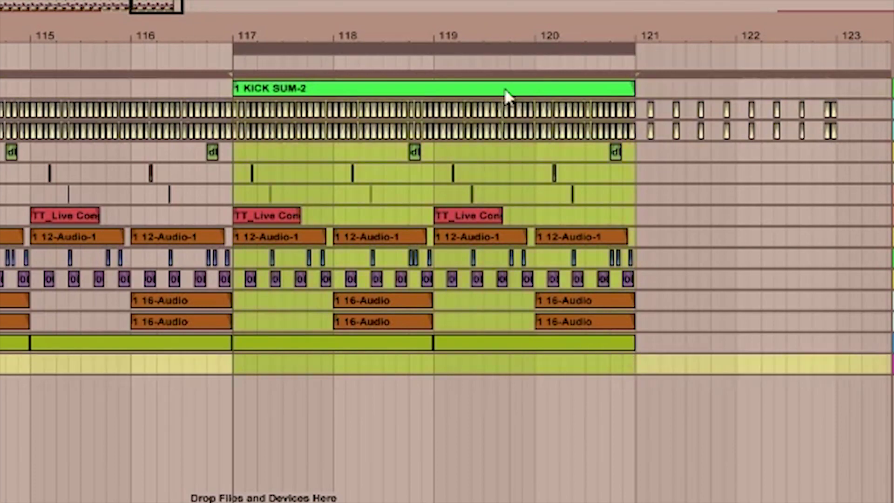
right_click(507, 91)
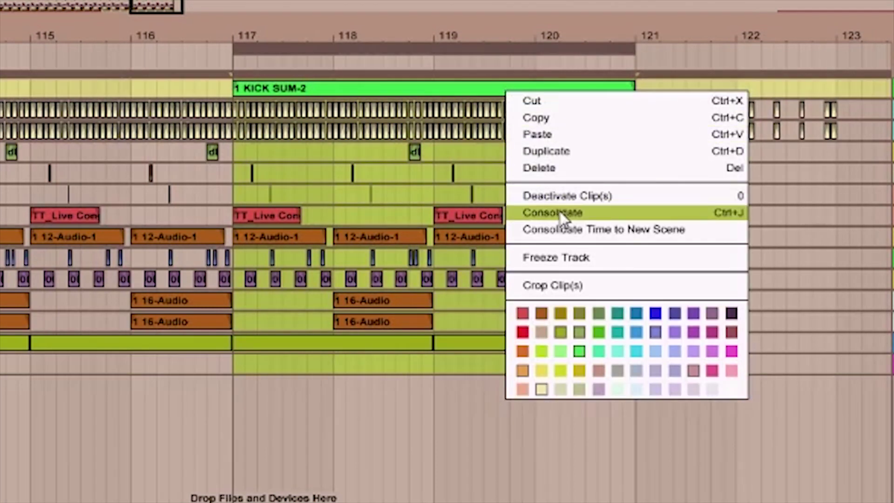
left_click(575, 234)
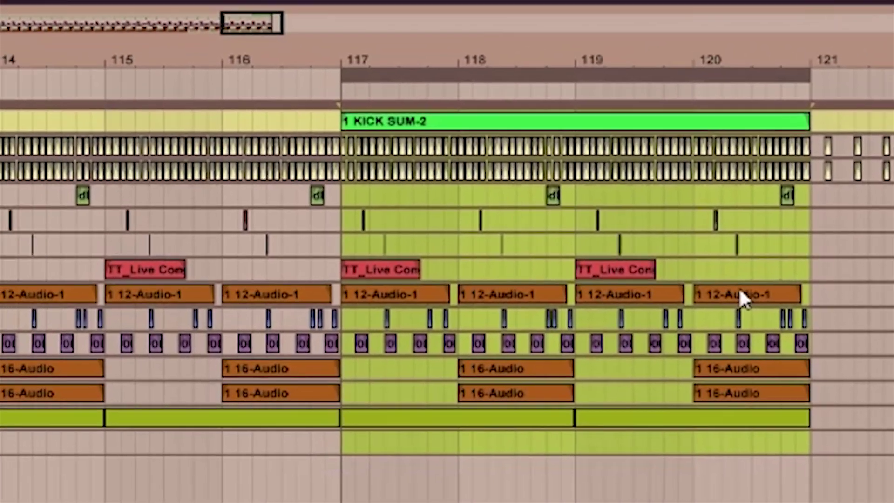
Step: Switch to Session View and launch scene 11 with the consolidated clips
key("Tab")
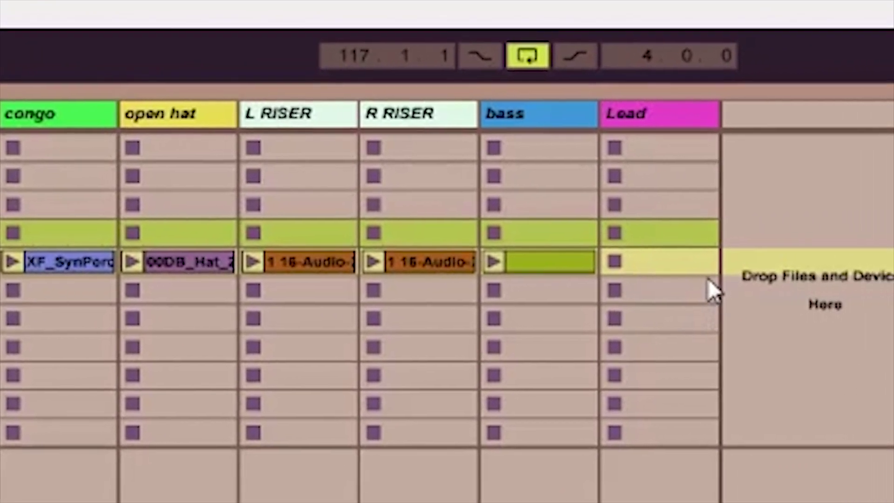
left_click(800, 260)
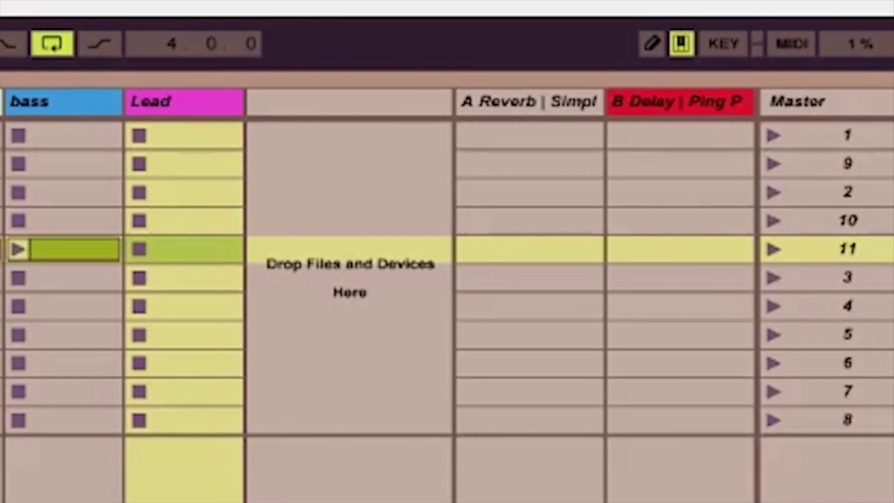
left_click(773, 250)
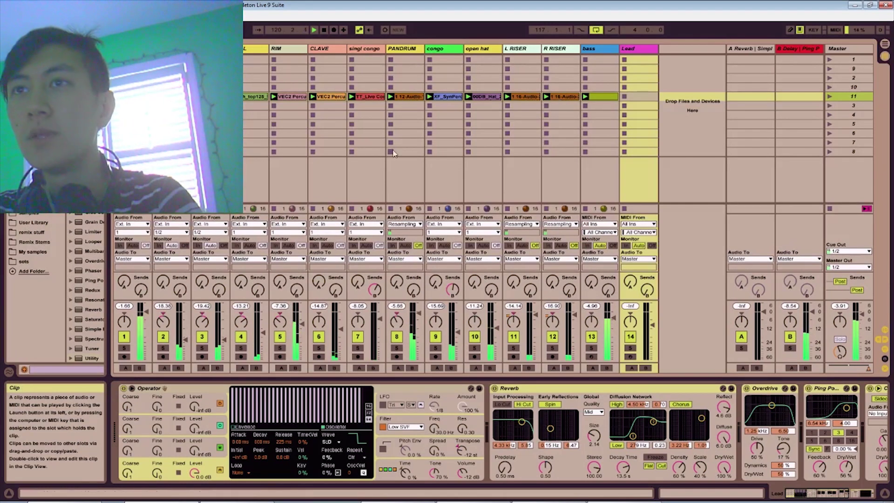
Step: Duplicate the clips in scene 11, from KICK SUM through bass, into the slots of scene 3 directly below
left_click(566, 97)
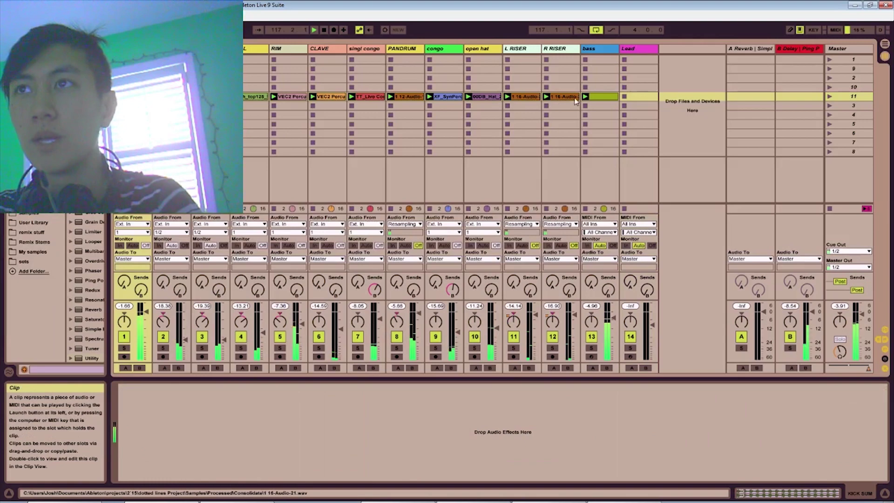
left_click(598, 98)
key("ctrl+d")
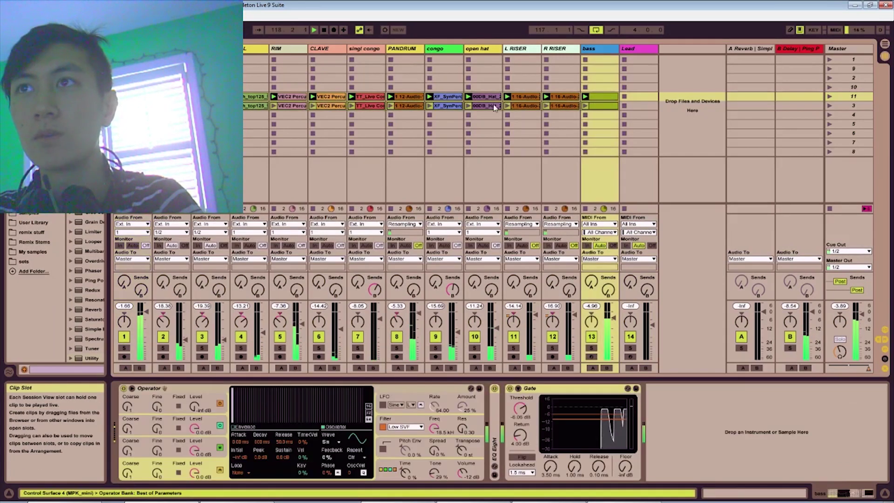
Step: Delete the duplicated open hat, RIM and BELL clips from scene 3
left_click(480, 106)
key("Delete")
left_click(278, 106)
key("Delete")
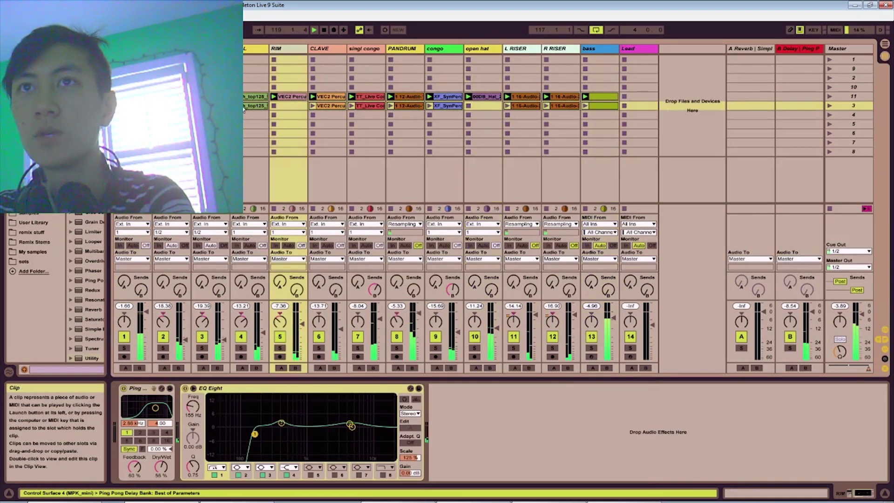
left_click(255, 106)
key("Delete")
Step: Select the duplicated L SHAKER clip, launch scene 3, and bring up Session View
left_click(172, 106)
left_click(830, 105)
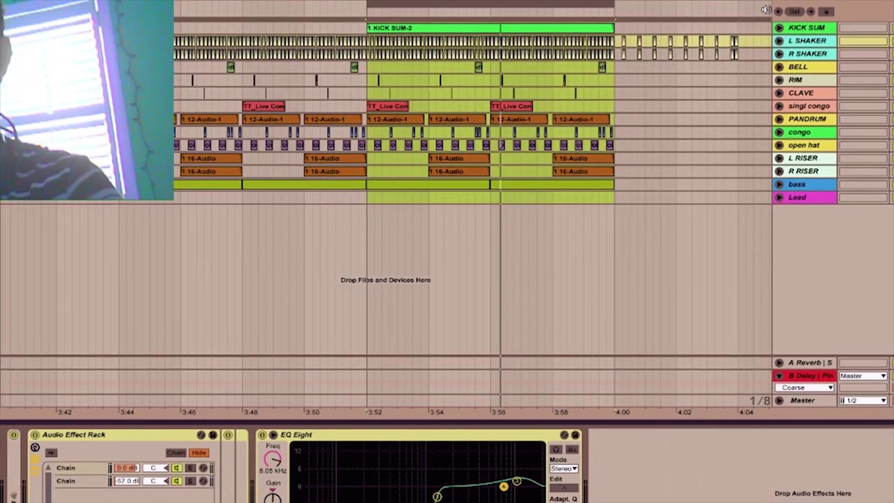
key("Tab")
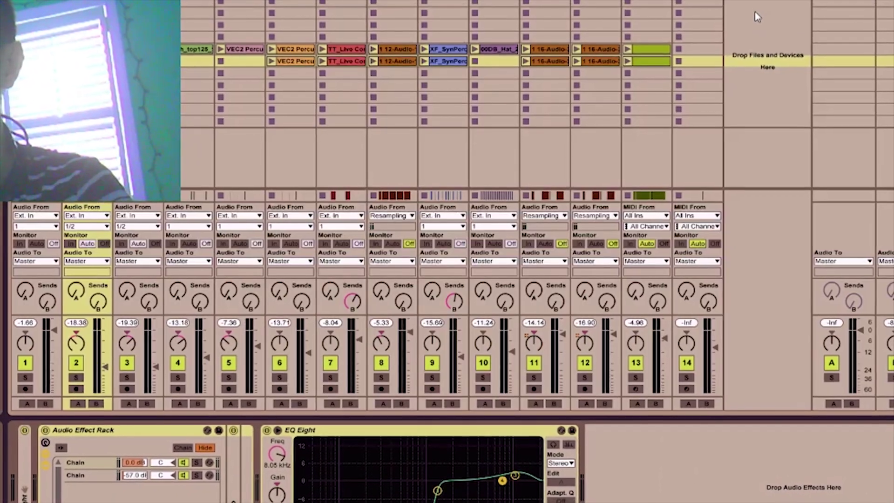
Step: Return to Arrangement View and consolidate the clips from bar 117 to 121 on all tracks, KICK SUM through Lead
key("Tab")
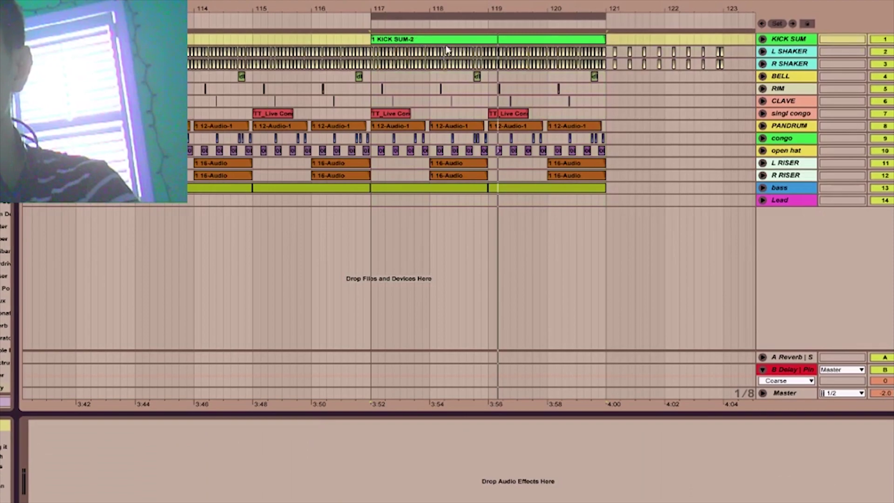
left_click(602, 201, "shift")
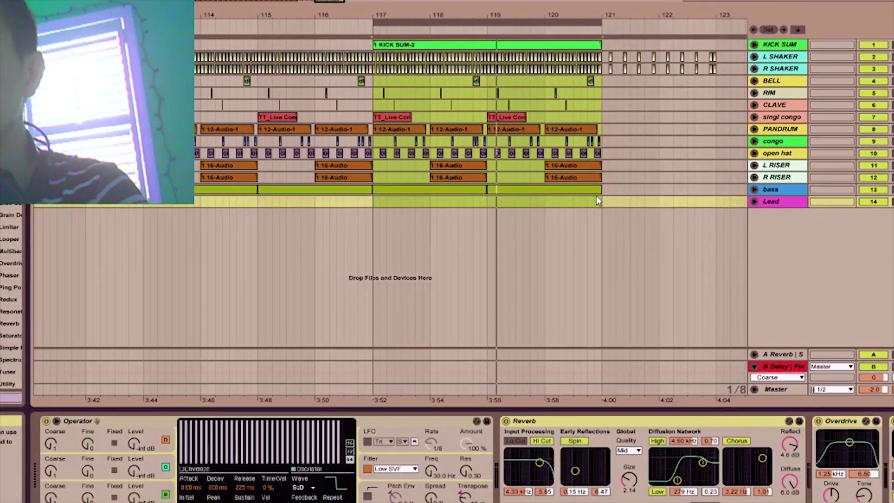
right_click(598, 189)
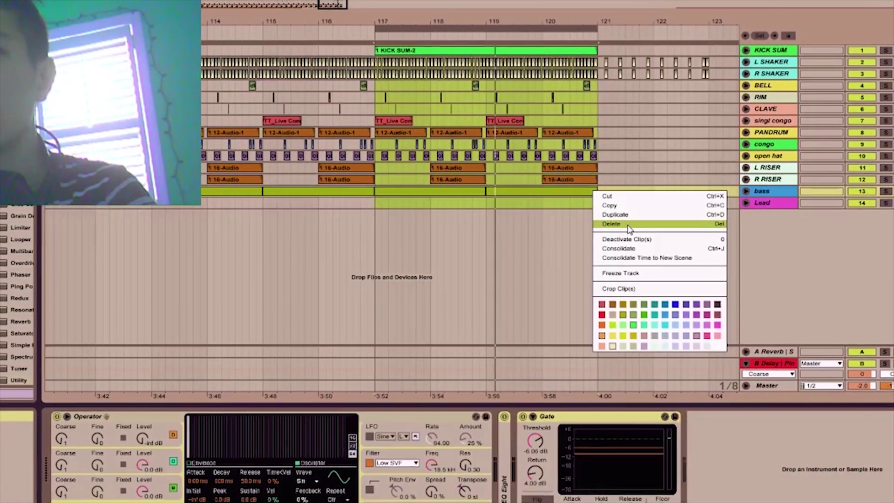
left_click(627, 248)
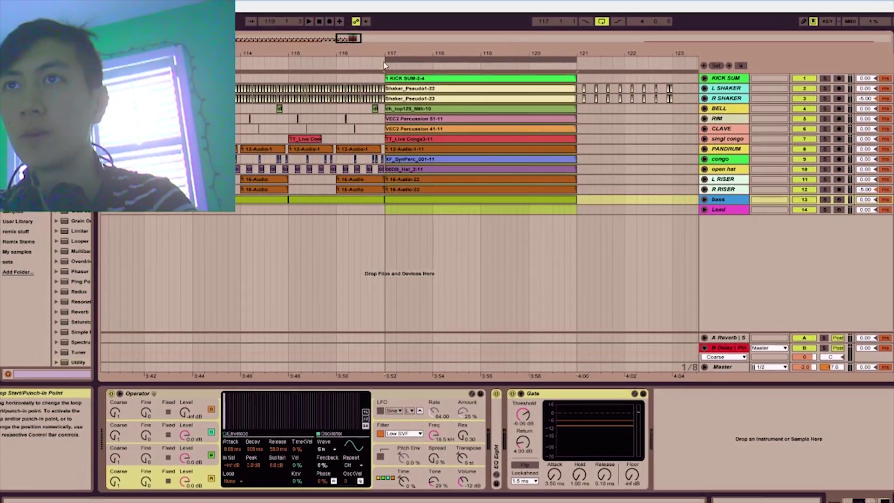
Step: Compare the consolidated clips starting at bar 117 with the separate clips in the preceding bars, across the whole arrangement
left_click_drag(387, 52, 387, 78)
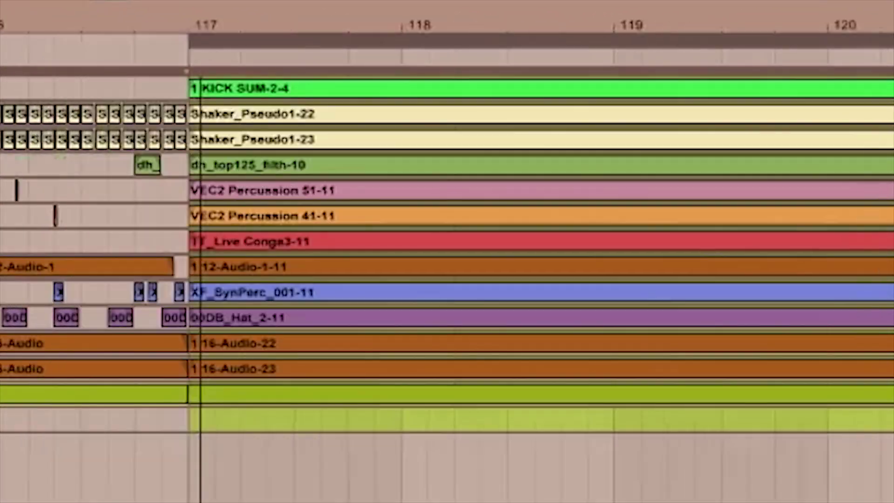
scroll(447, 251, "left", 6)
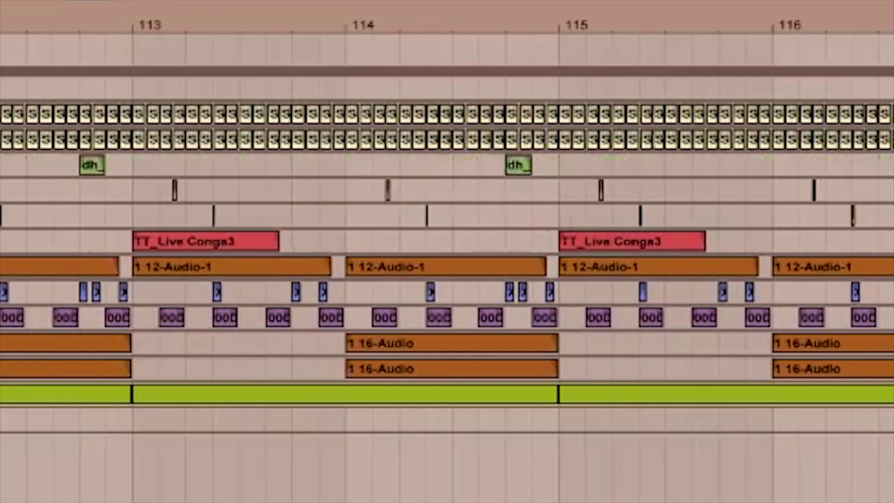
scroll(448, 252, "right", 1)
scroll(447, 251, "left", 1)
scroll(447, 252, "left", 2)
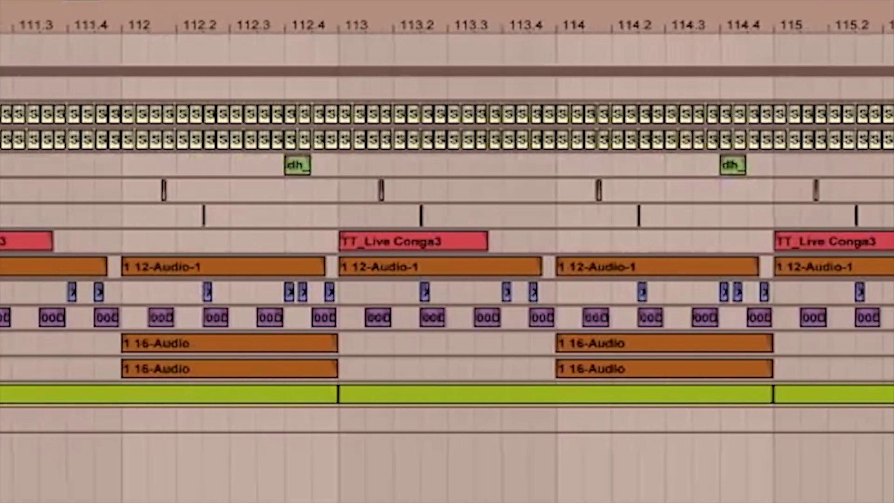
scroll(447, 252, "down", 10)
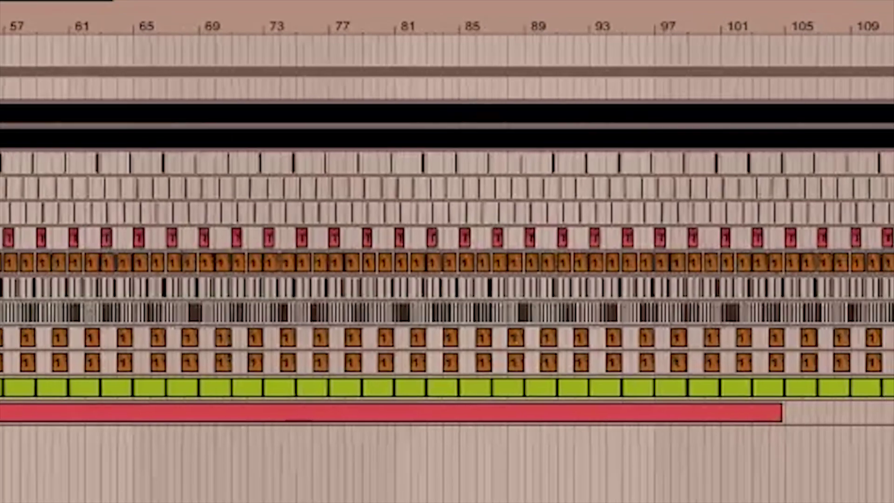
left_click_drag(370, 27, 370, 15)
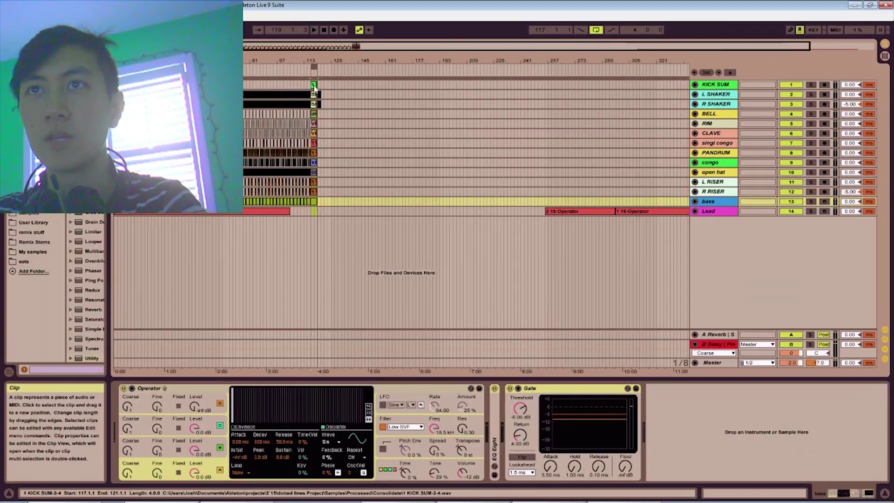